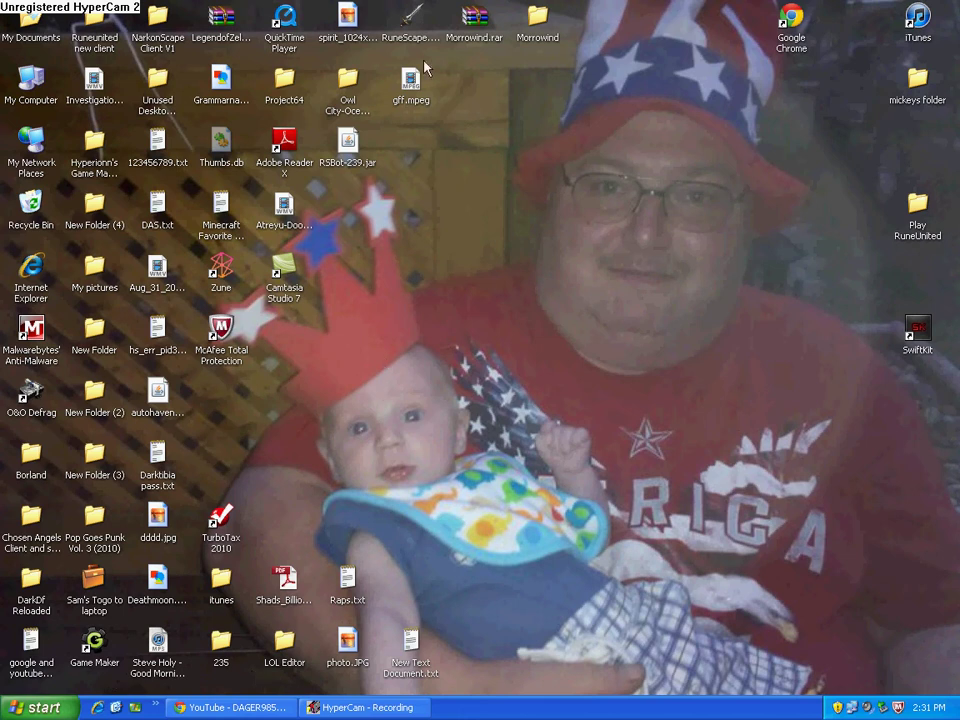
# Step: Load psp-themes.net in a new Google Chrome tab
pyautogui.moveTo(441, 58)
pyautogui.mouseDown()
pyautogui.moveTo(617, 447)
pyautogui.moveTo(561, 455)
pyautogui.moveTo(536, 632)
pyautogui.moveTo(583, 696)
pyautogui.moveTo(576, 656)
pyautogui.mouseUp()
pyautogui.click(232, 707)
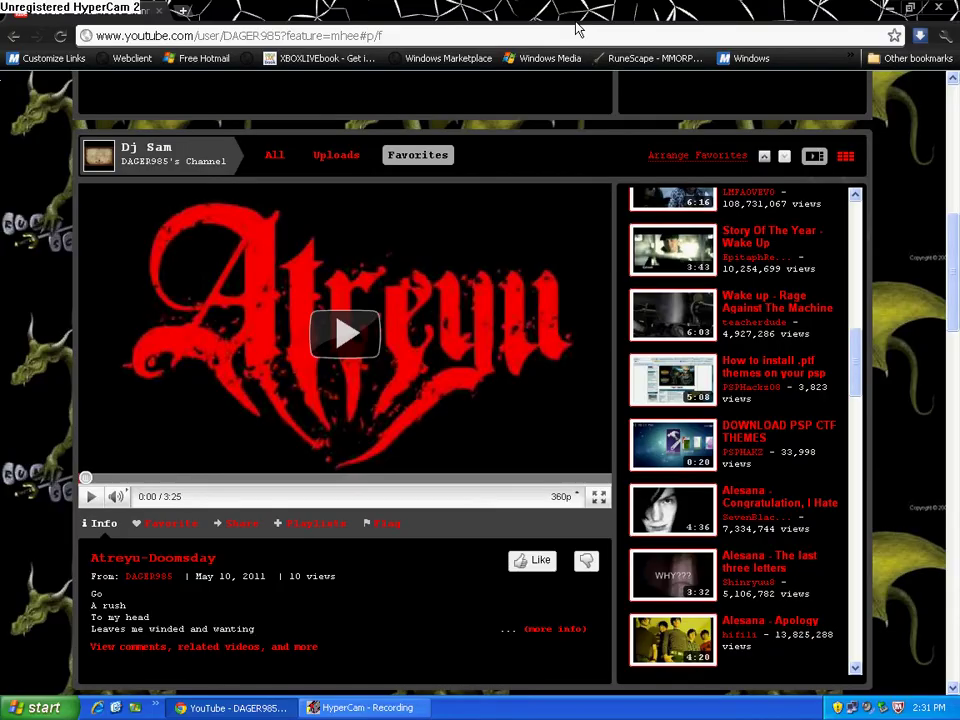
pyautogui.click(183, 11)
pyautogui.write('psp')
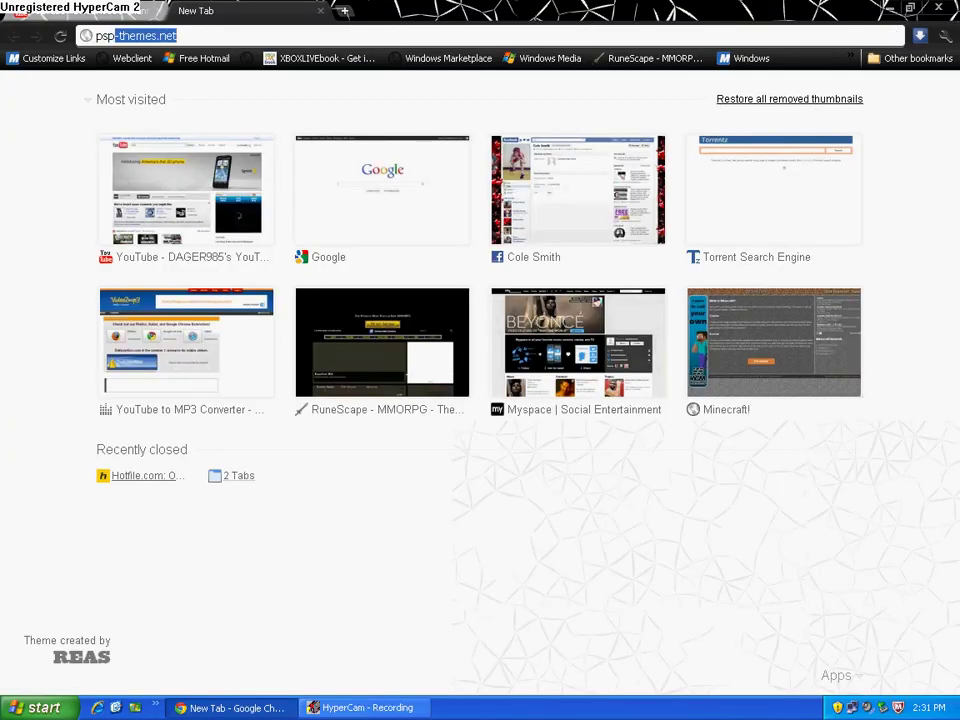
pyautogui.write('-the')
pyautogui.write('mes')
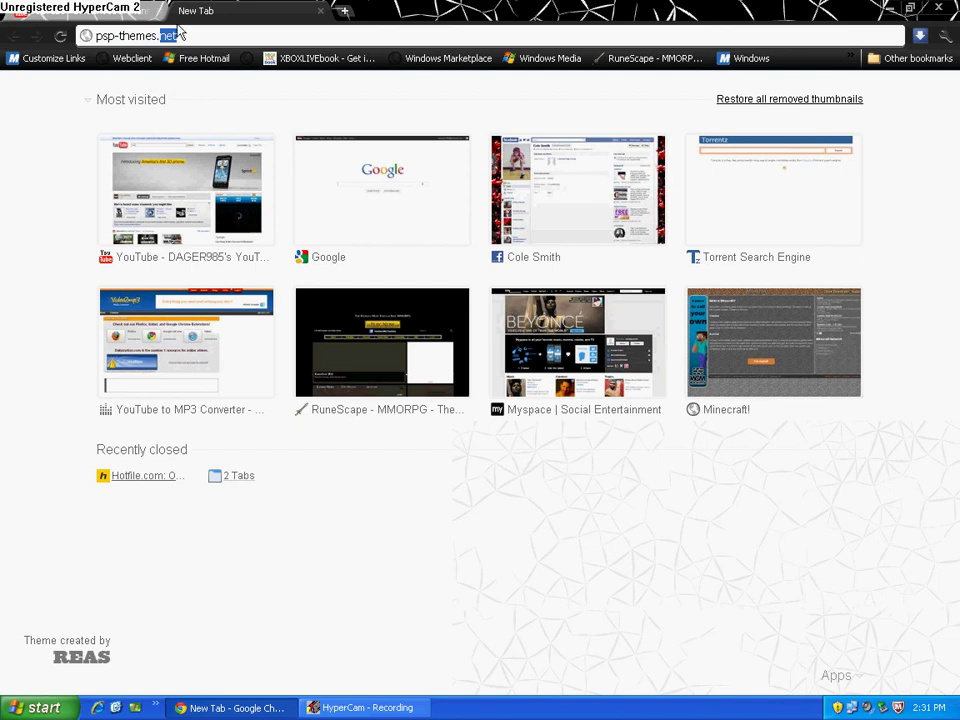
pyautogui.write('.net')
pyautogui.press('Return')
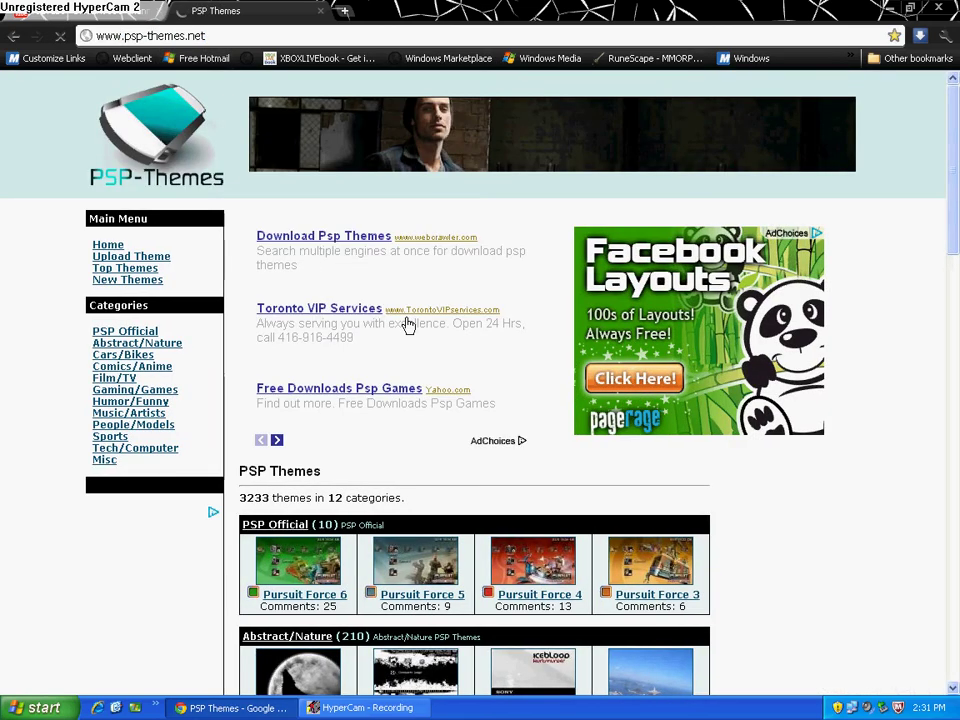
# Step: Scroll down the psp-themes.net home page to the Tech/Computer category showing Mac OS X 10.7 Lion 2
pyautogui.scroll(-1, 357, 430)
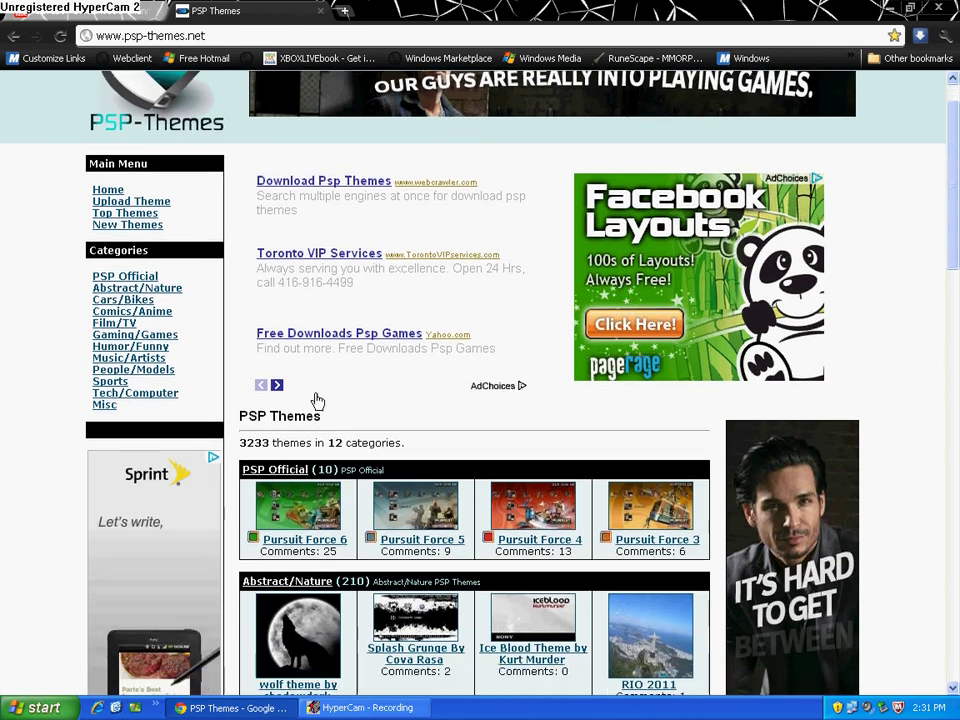
pyautogui.scroll(-3, 317, 400)
pyautogui.scroll(-1, 264, 337)
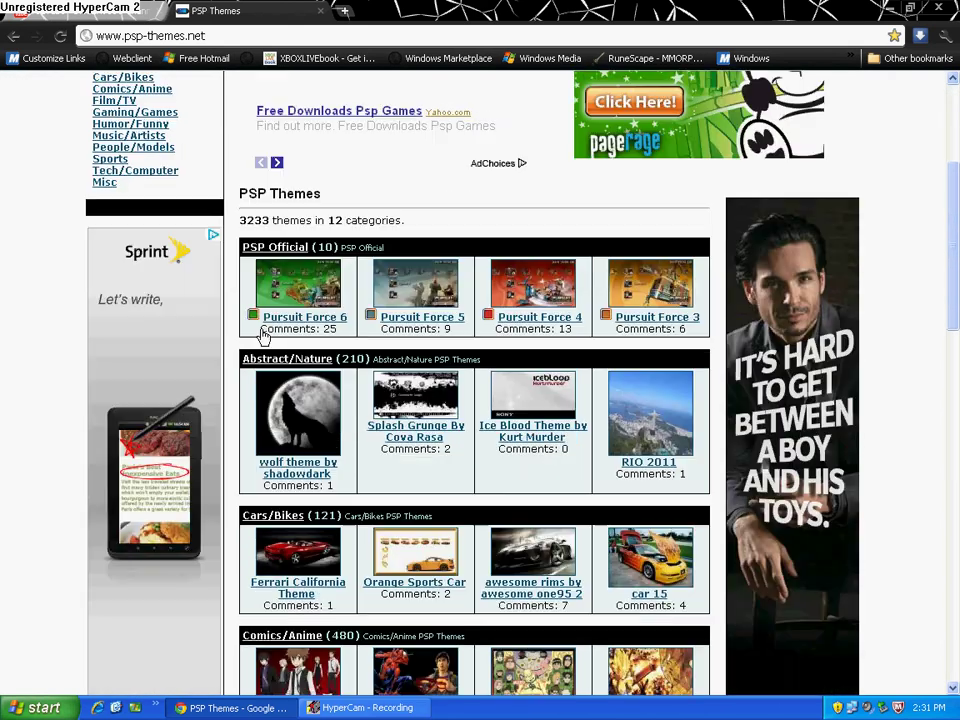
pyautogui.scroll(-2, 264, 337)
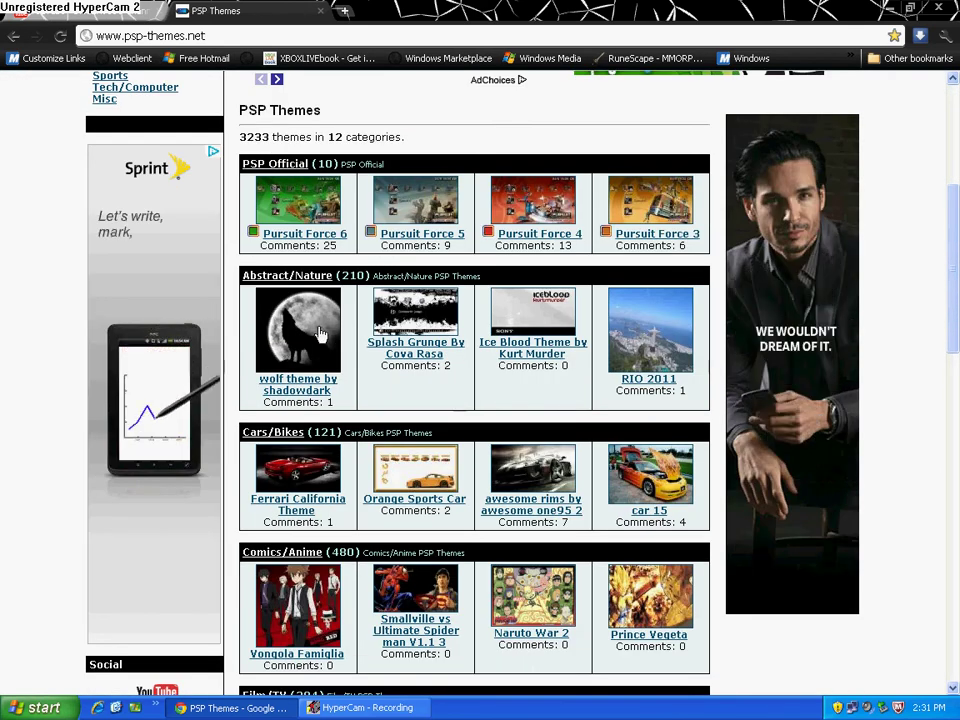
pyautogui.scroll(-3, 251, 360)
pyautogui.scroll(-3, 221, 363)
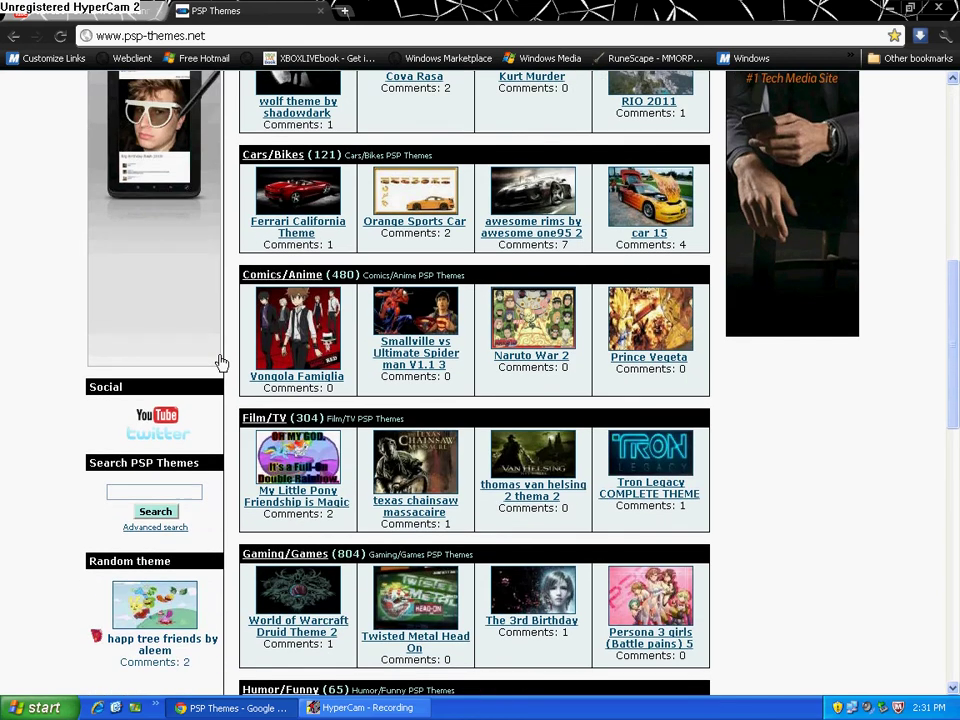
pyautogui.scroll(-3, 221, 365)
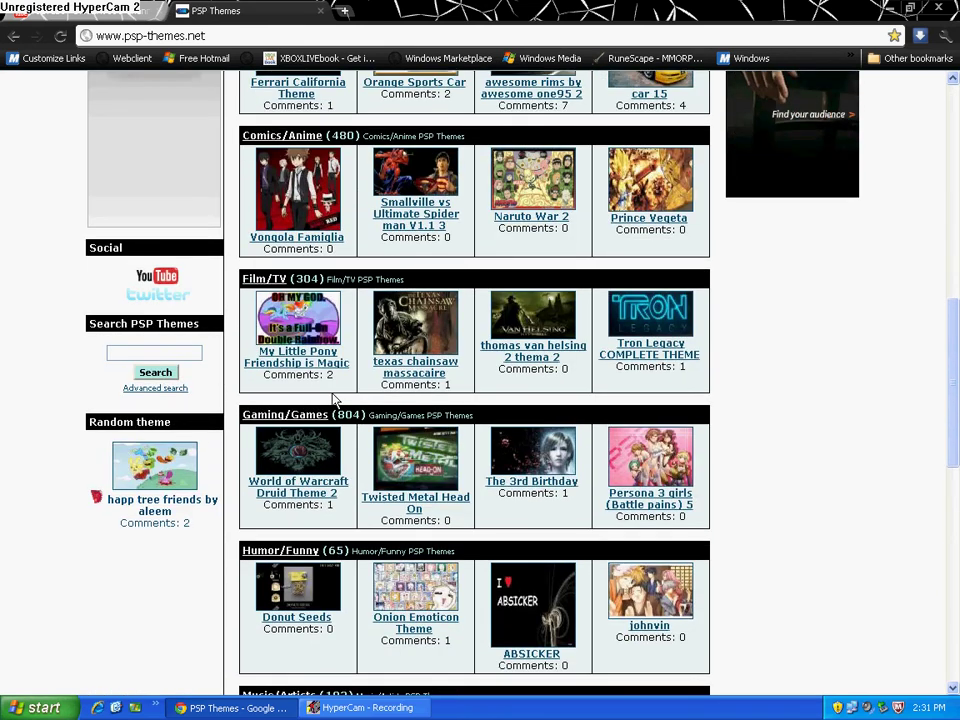
pyautogui.scroll(2, 335, 398)
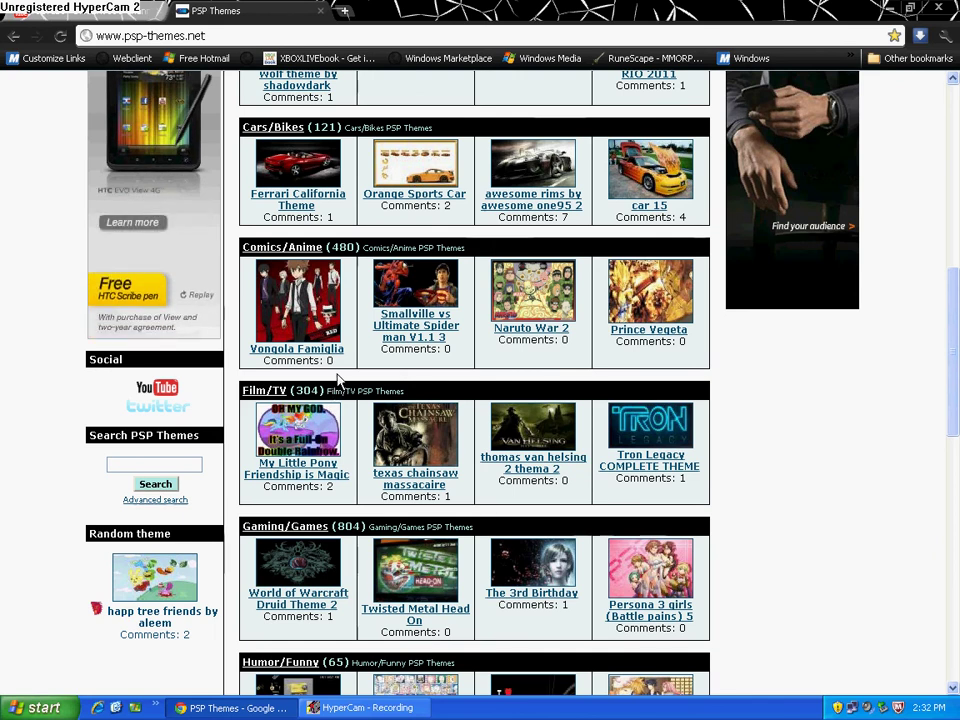
pyautogui.scroll(-2, 350, 376)
pyautogui.scroll(-2, 340, 360)
pyautogui.scroll(-3, 318, 320)
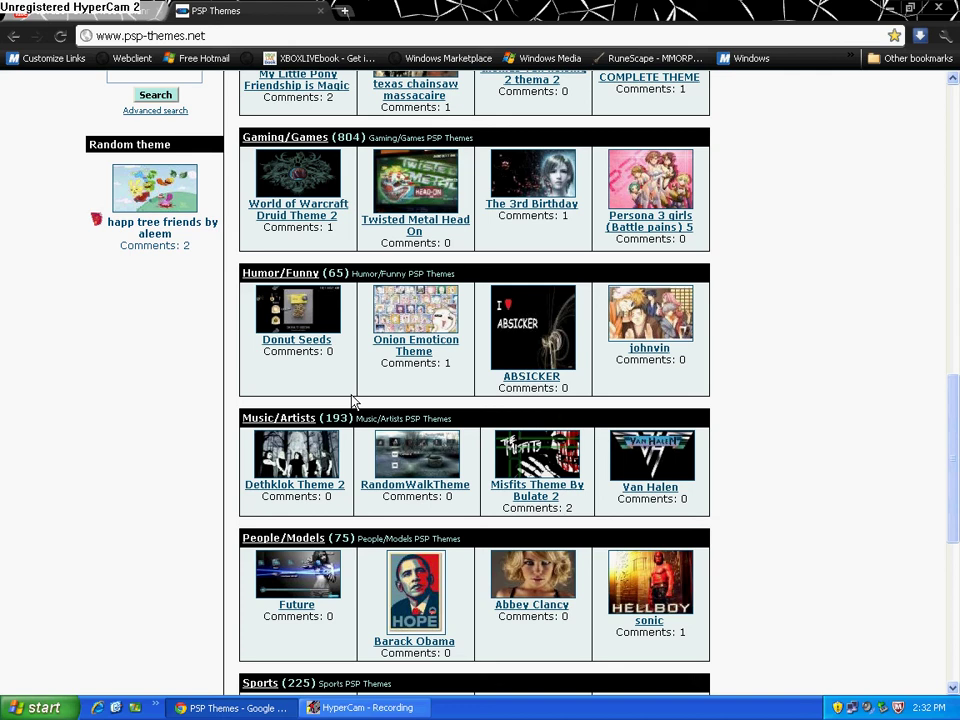
pyautogui.scroll(-1, 305, 360)
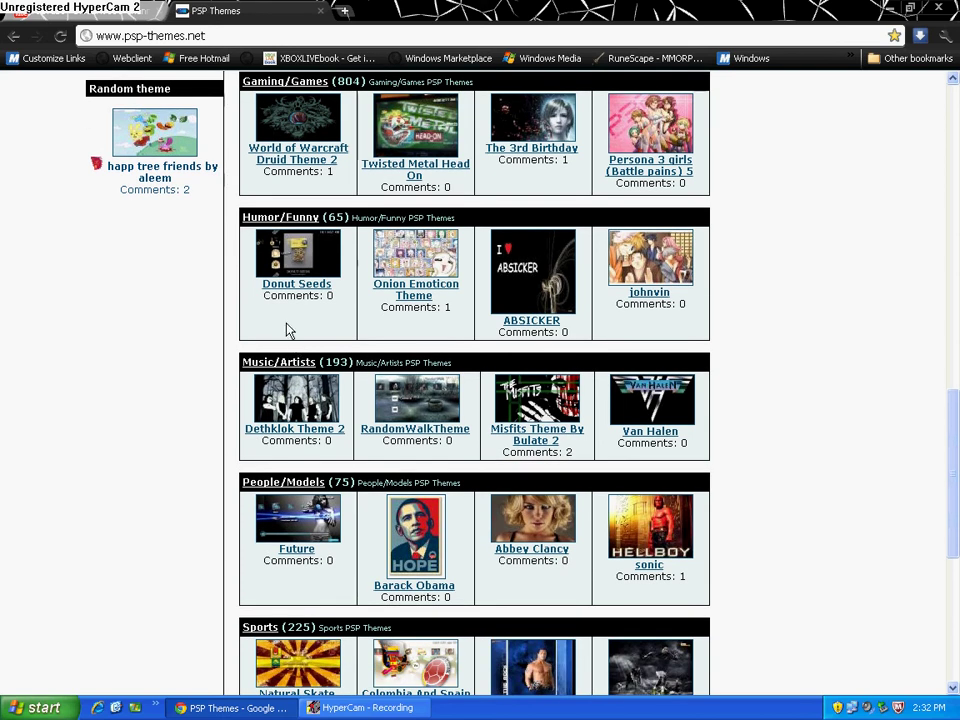
pyautogui.scroll(-2, 293, 343)
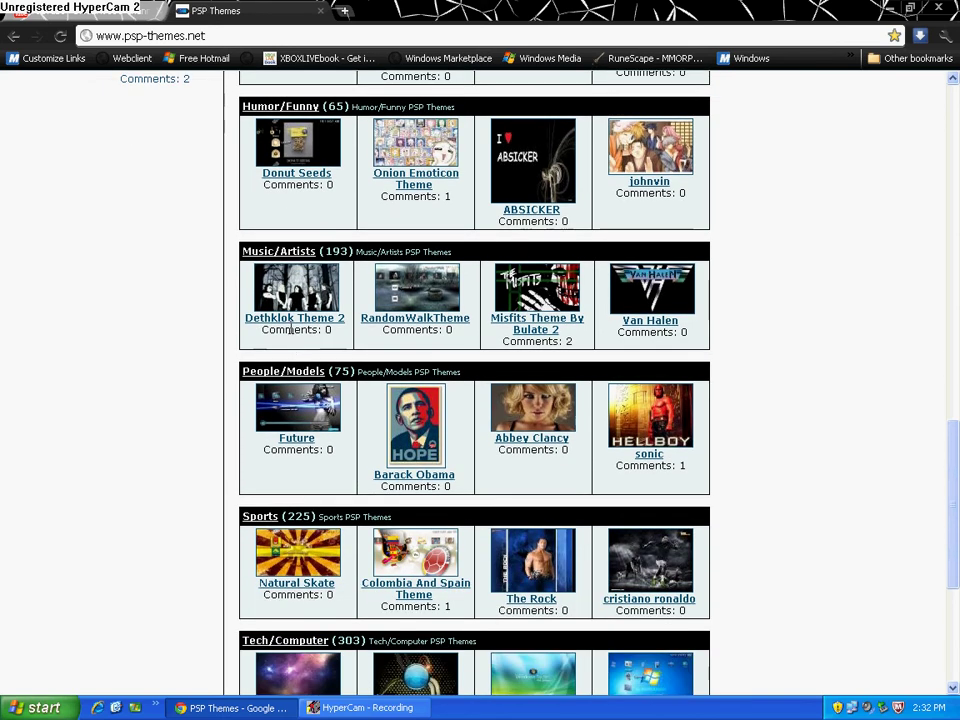
pyautogui.scroll(-2, 294, 298)
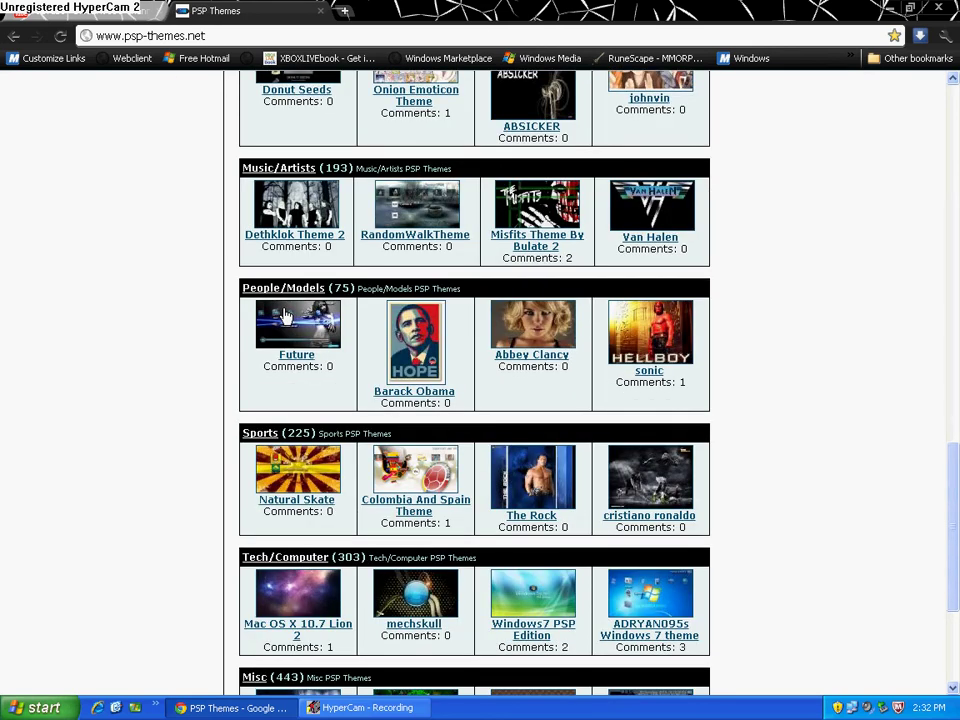
pyautogui.scroll(-3, 230, 315)
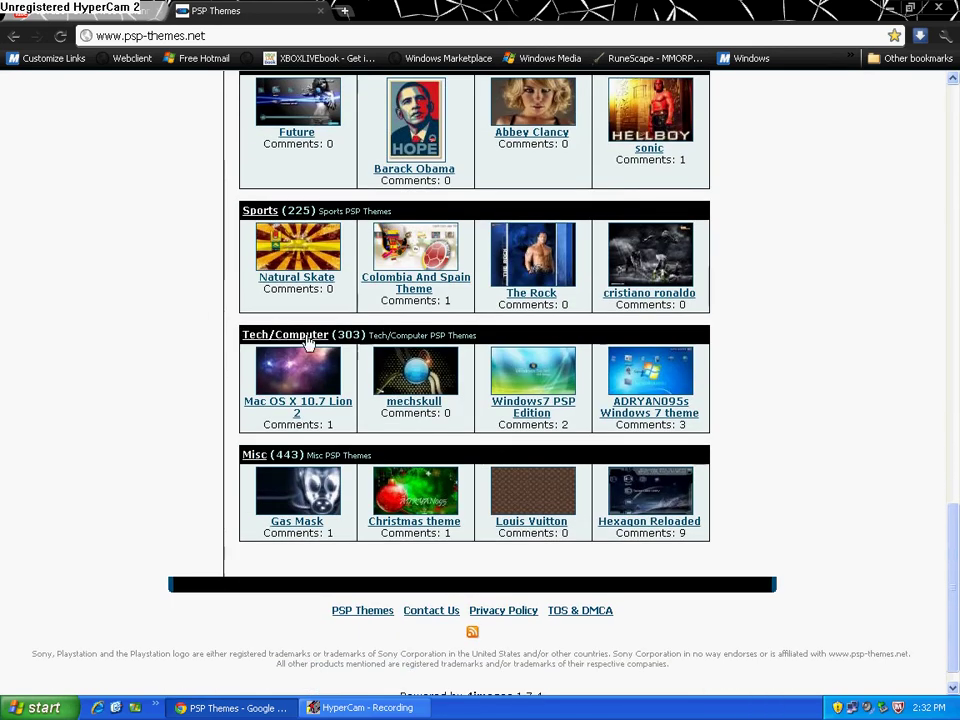
# Step: Open the Mac OS X 10.7 Lion 2 theme page and download Mac OS X 10.7 Lion.ptf
pyautogui.click(332, 412)
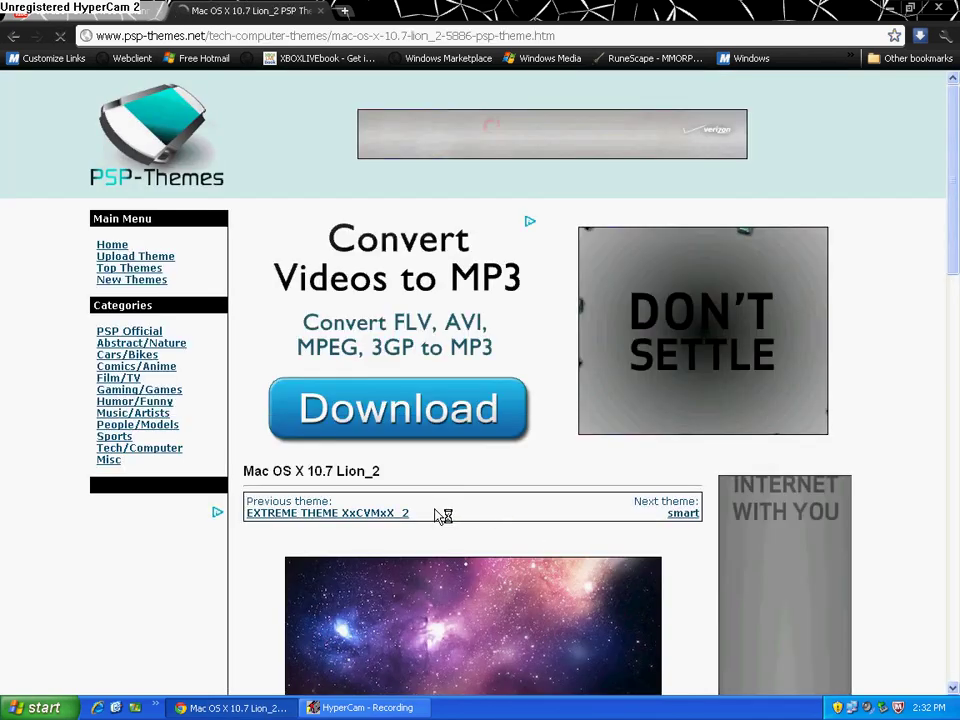
pyautogui.scroll(-2, 447, 508)
pyautogui.scroll(-3, 447, 508)
pyautogui.scroll(-2, 420, 508)
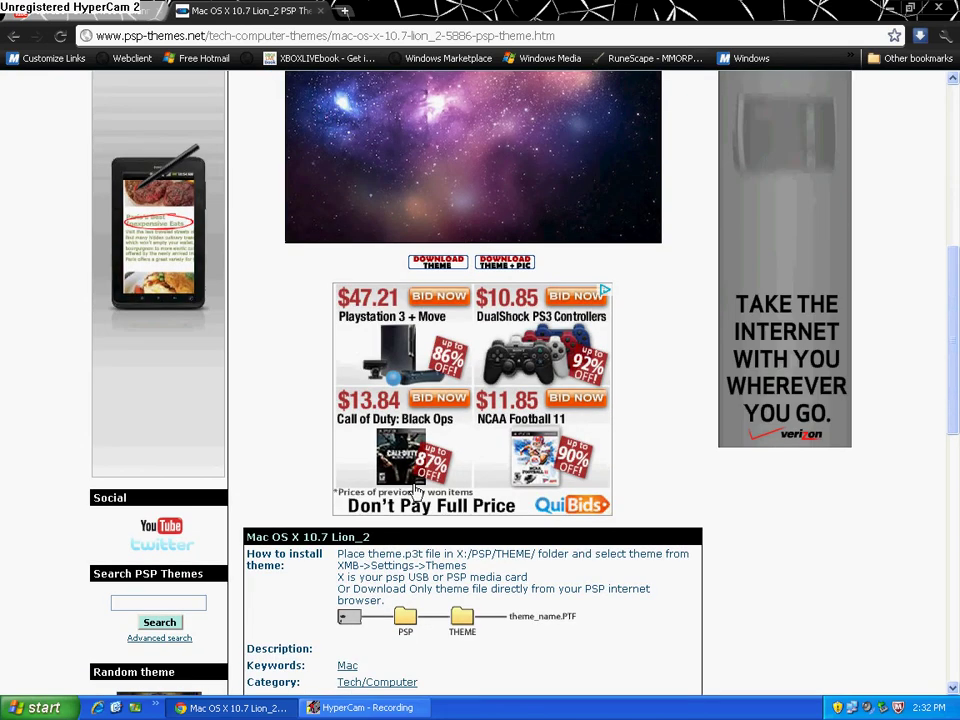
pyautogui.scroll(-1, 400, 508)
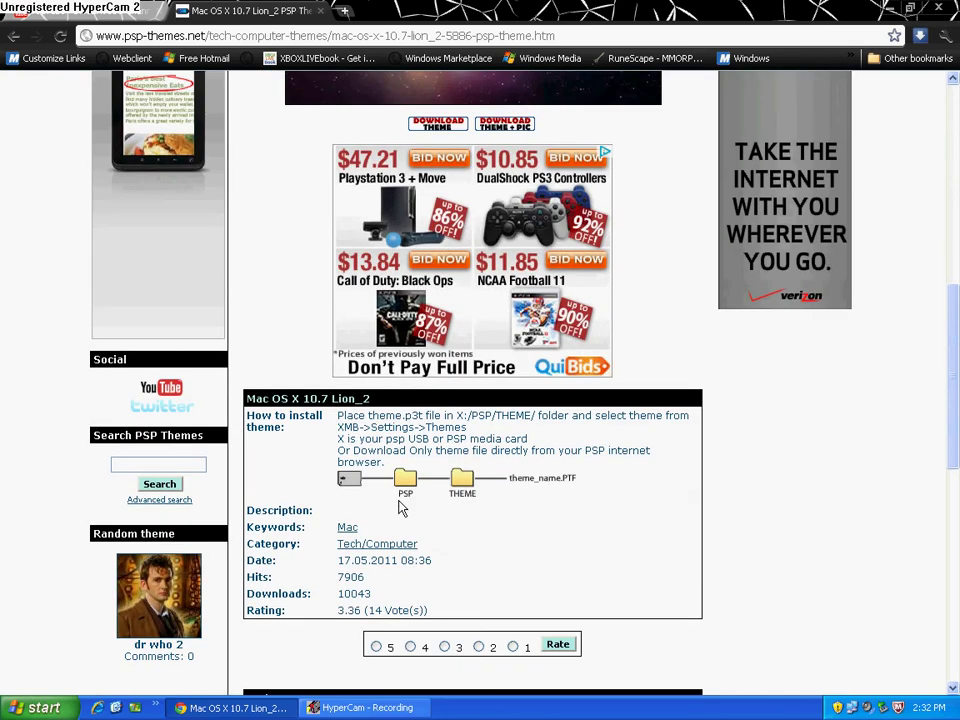
pyautogui.click(433, 128)
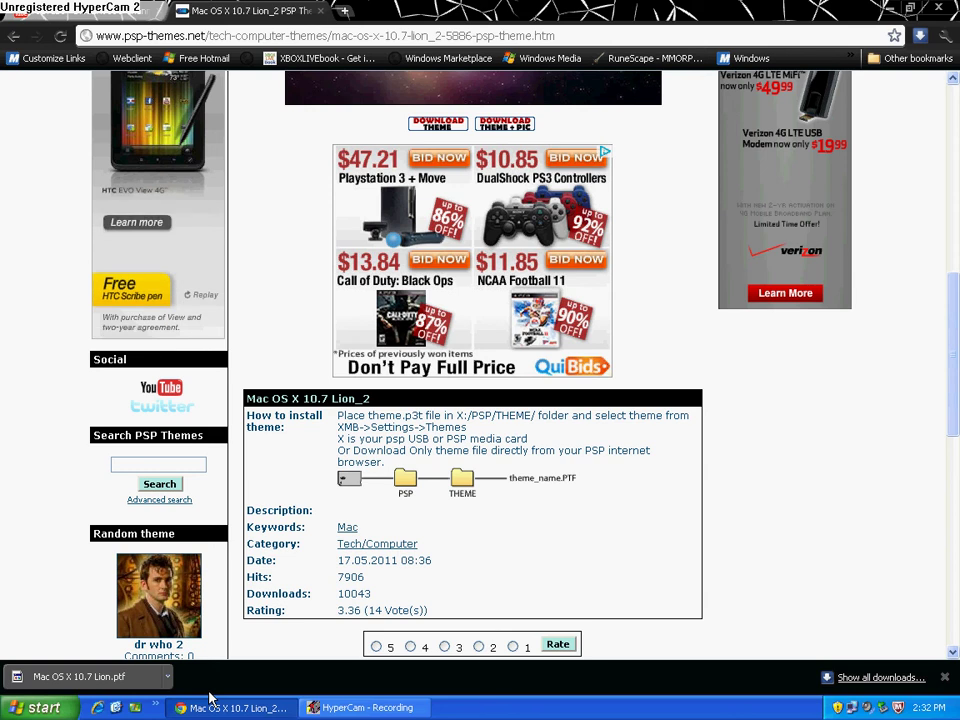
# Step: Minimize the HyperCam recorder and open My Documents from the Start menu
pyautogui.click(360, 707)
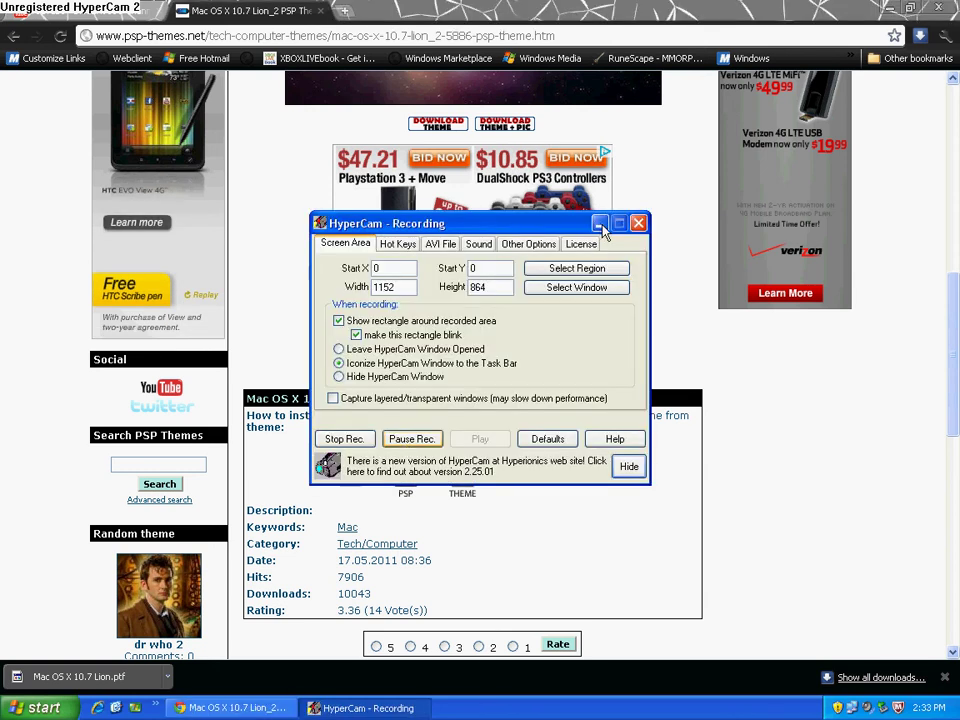
pyautogui.click(600, 224)
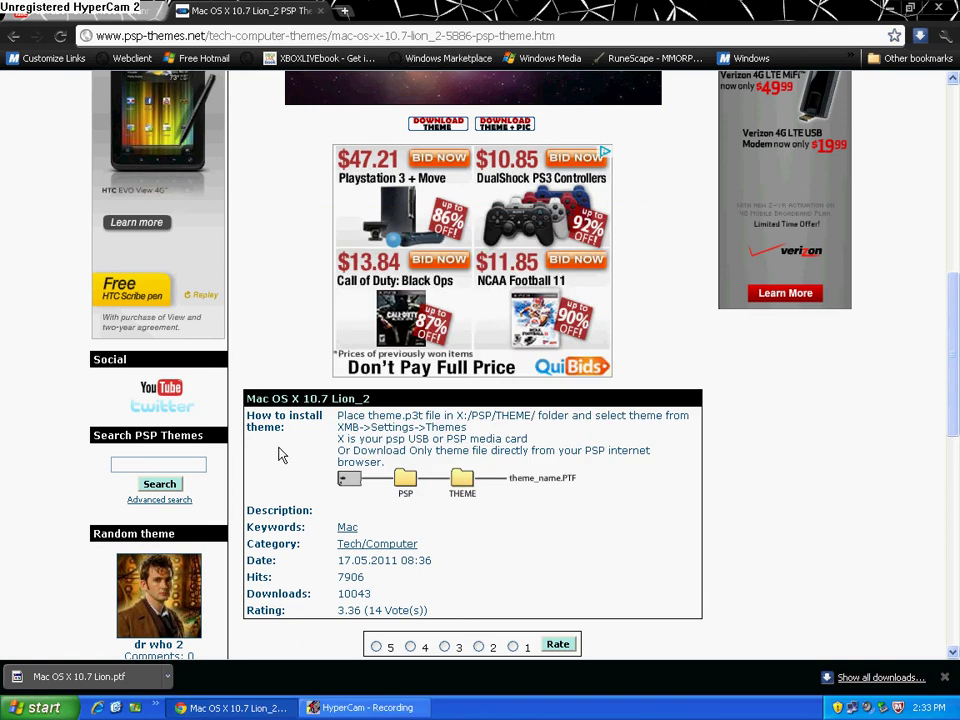
pyautogui.click(38, 707)
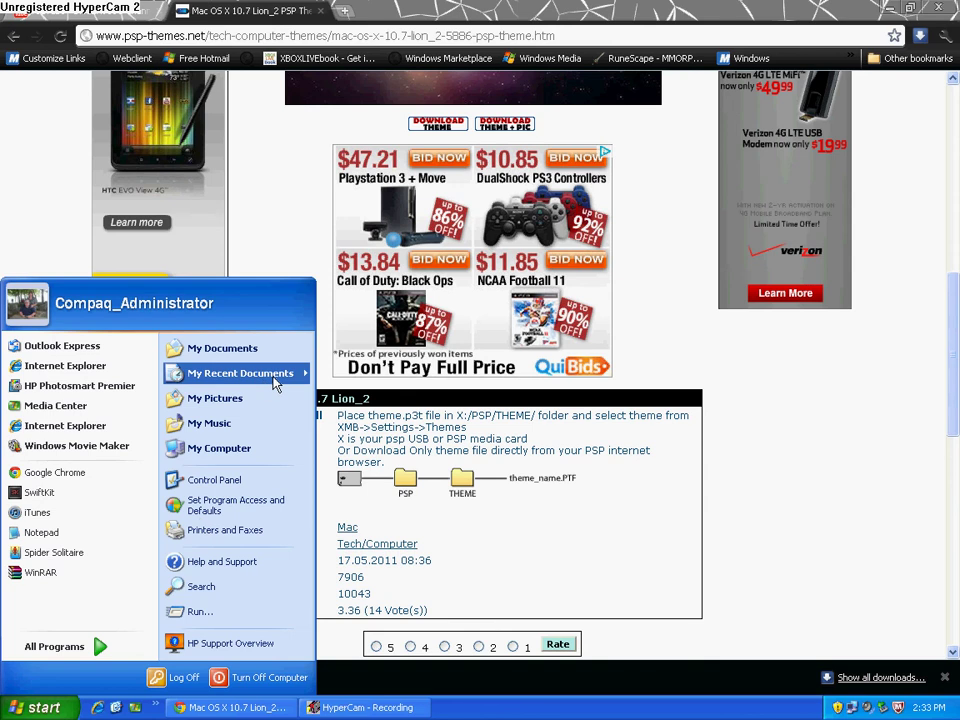
pyautogui.moveTo(240, 373)
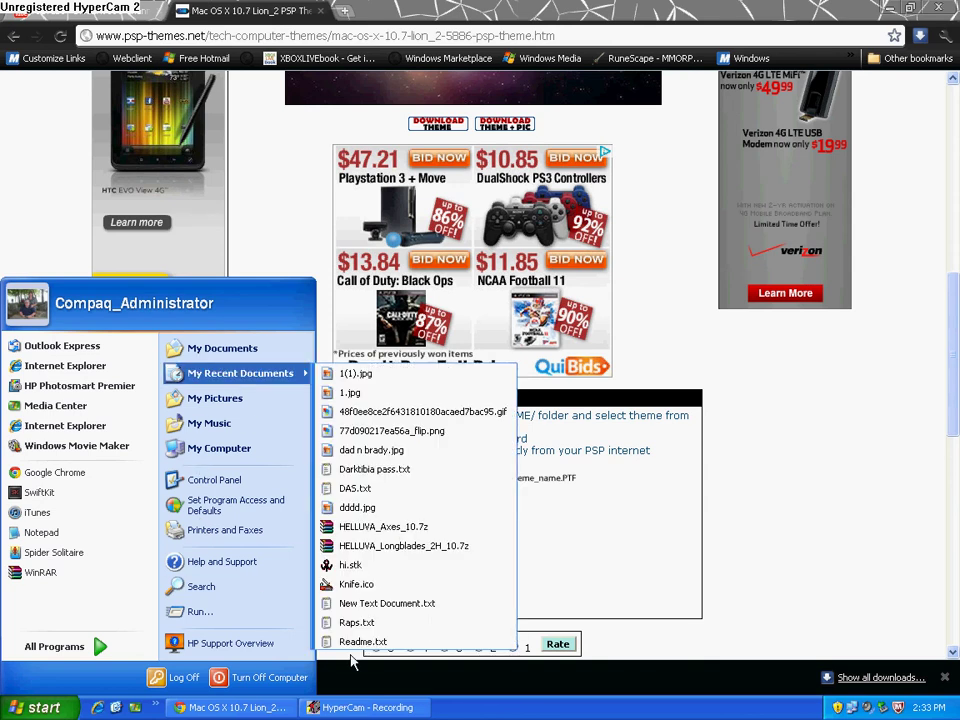
pyautogui.click(244, 347)
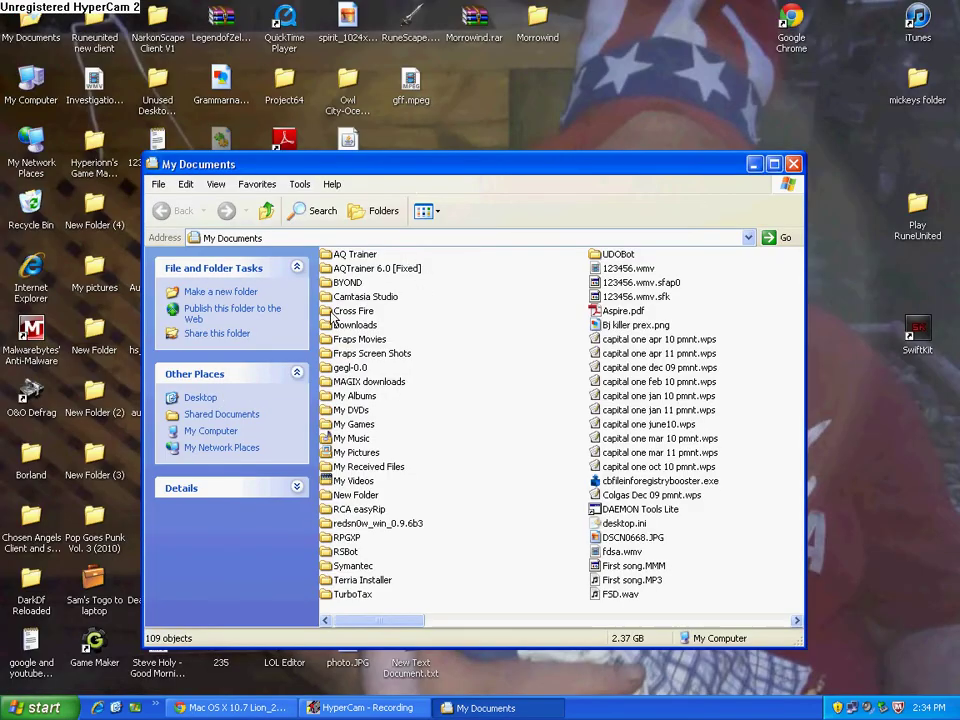
# Step: Open the Downloads folder, briefly checking the theme download page in Chrome
pyautogui.doubleClick(354, 325)
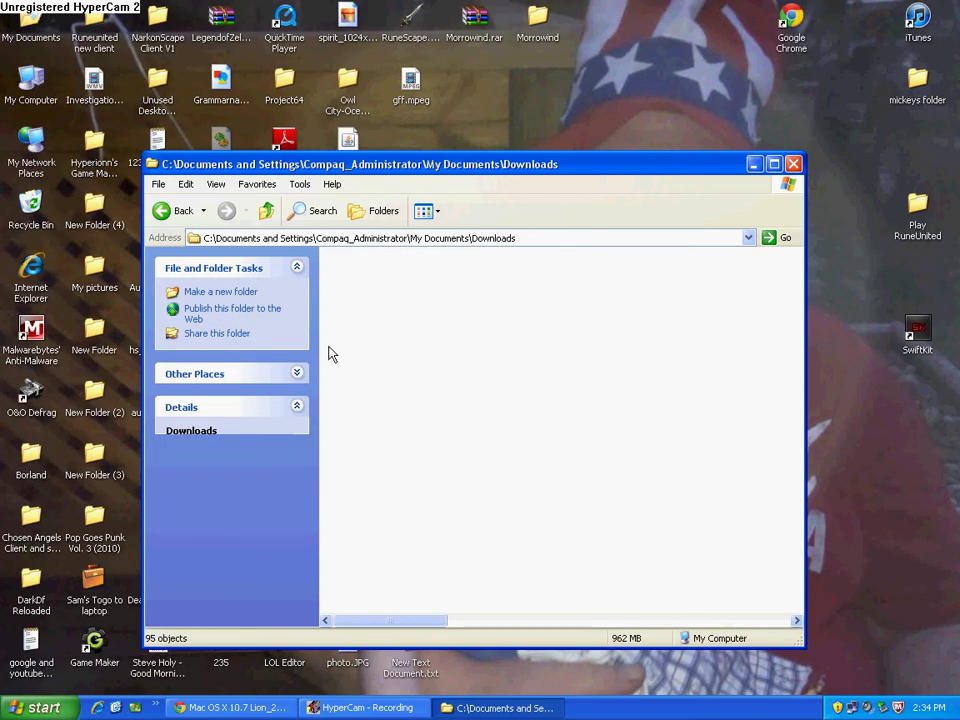
pyautogui.click(235, 707)
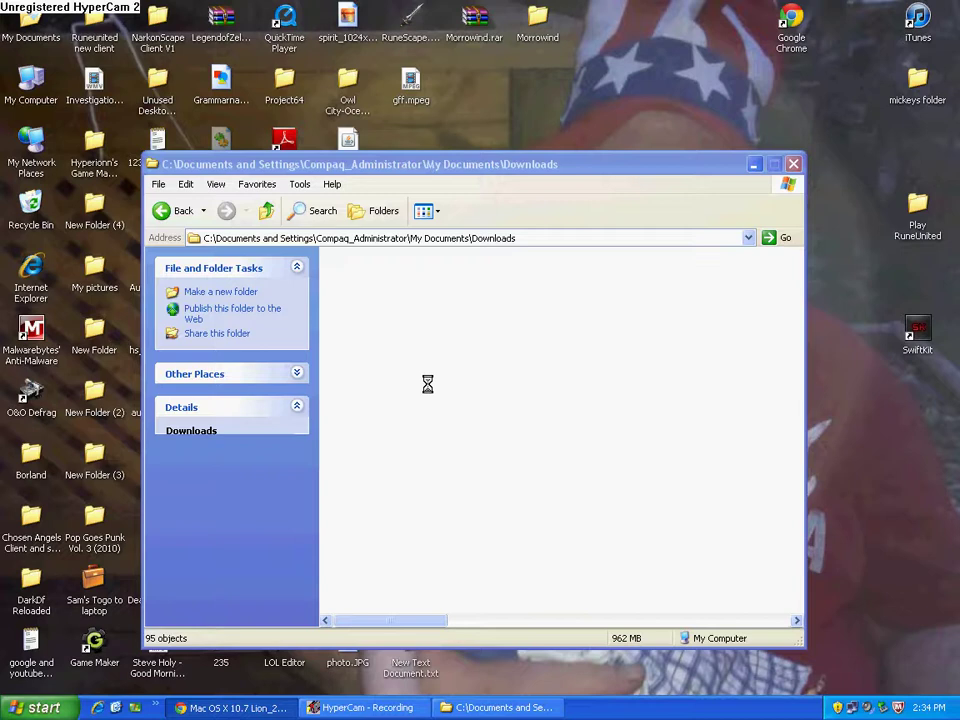
pyautogui.scroll(2, 430, 388)
pyautogui.scroll(2, 430, 388)
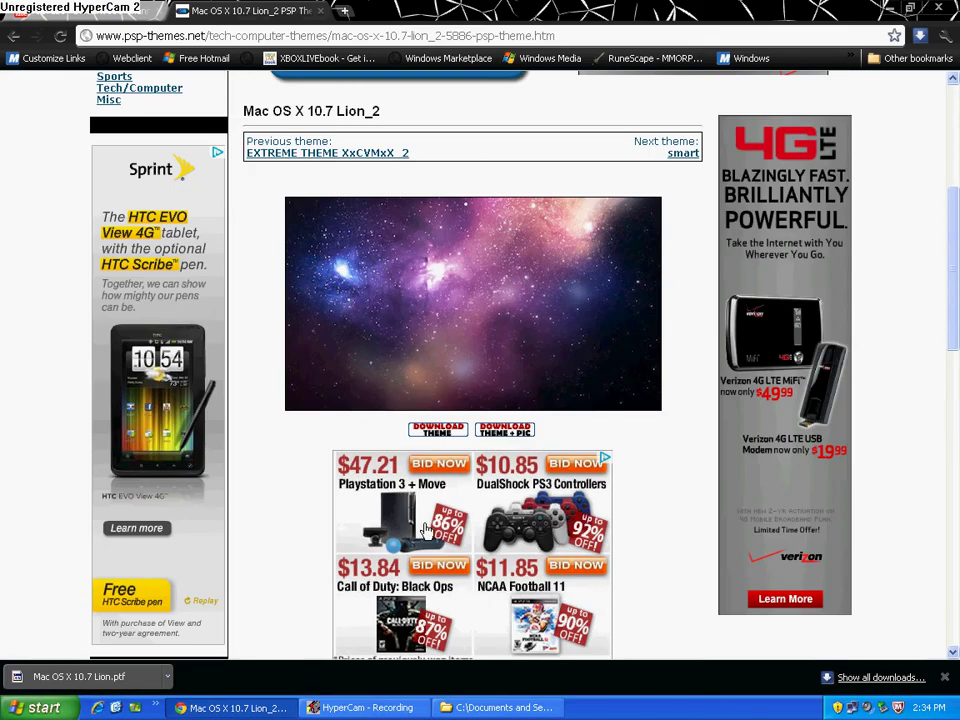
pyautogui.click(235, 707)
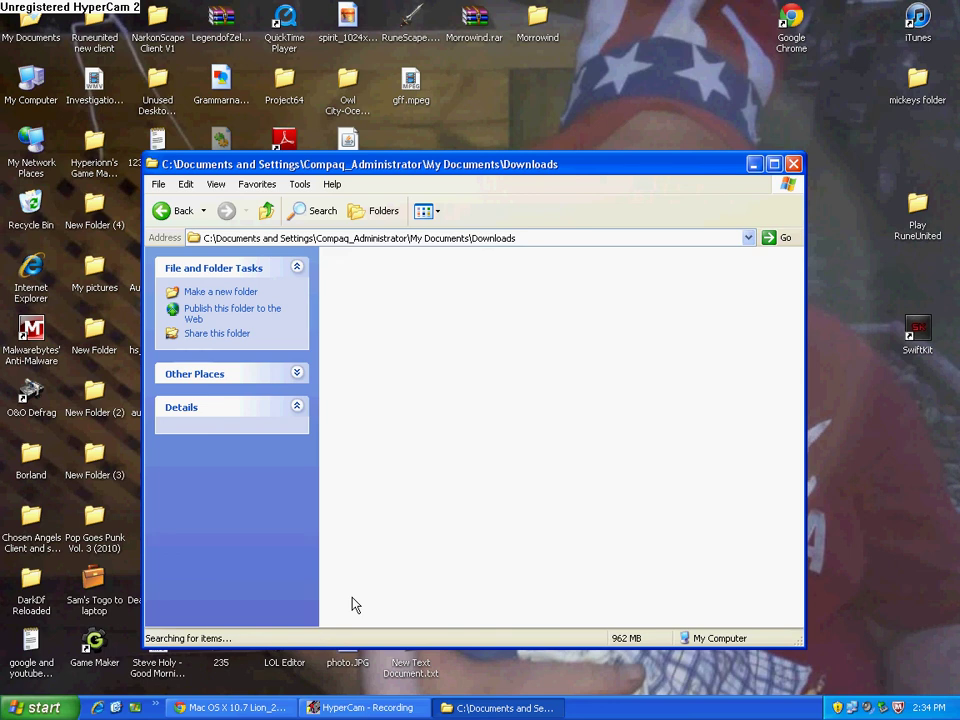
# Step: Drag Mac OS X 10.7 Lion.ptf from Downloads onto the desktop
pyautogui.click(364, 709)
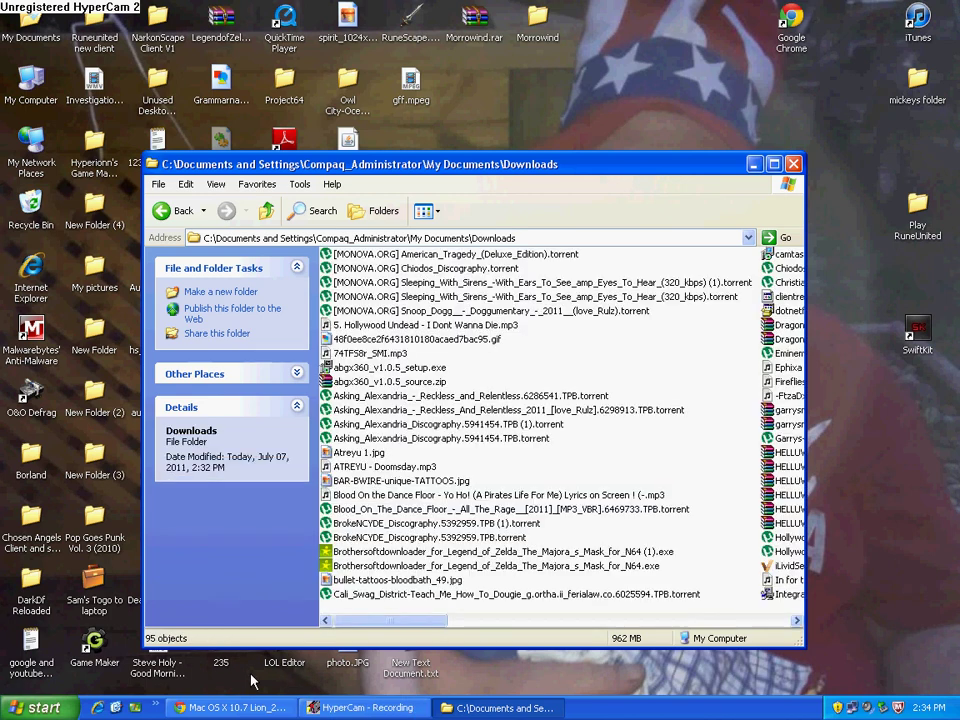
pyautogui.scroll(-1, 436, 594)
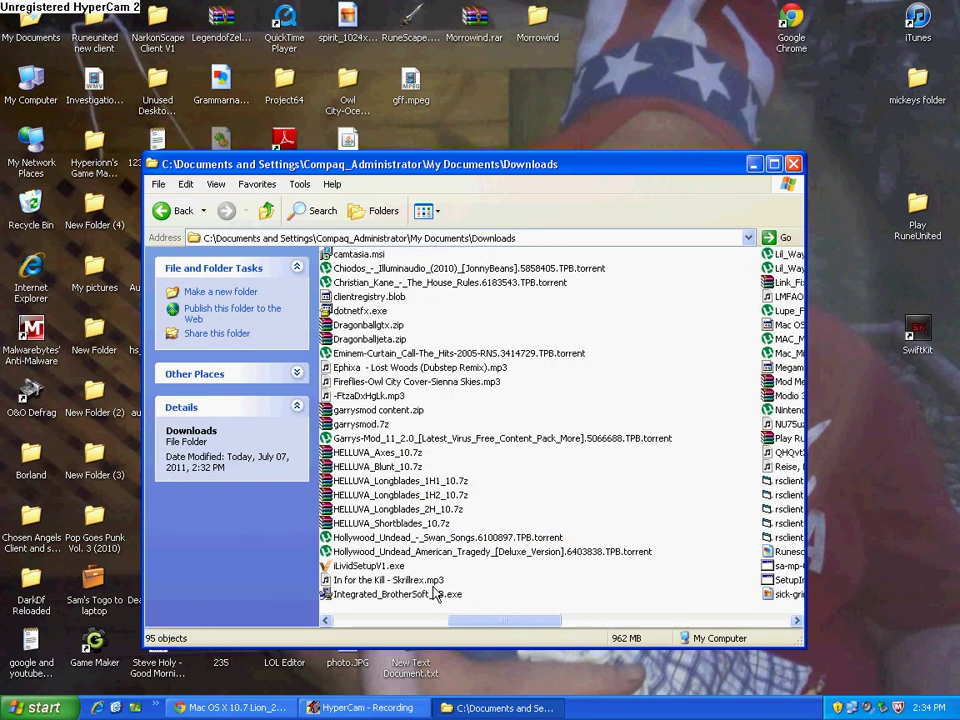
pyautogui.scroll(-1, 436, 594)
pyautogui.click(332, 327)
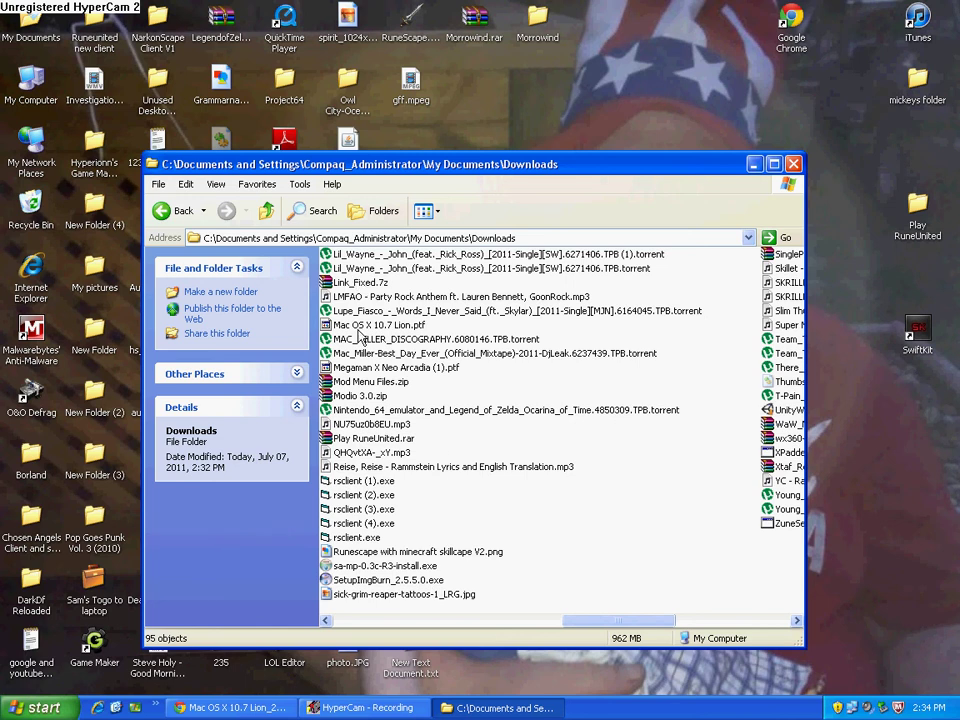
pyautogui.moveTo(378, 325); pyautogui.dragTo(664, 88)
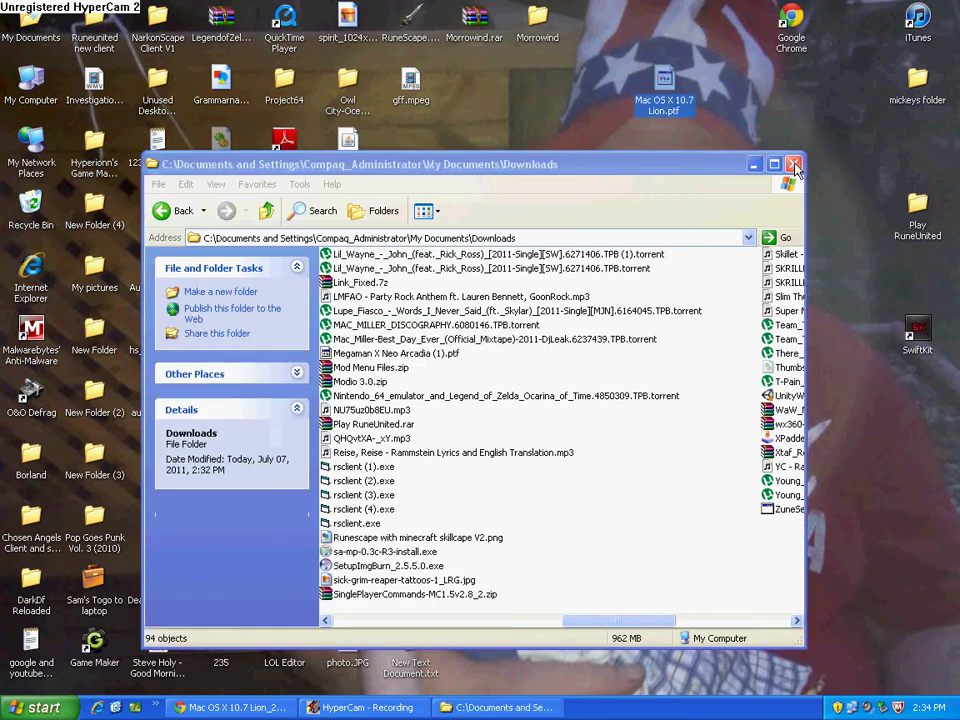
# Step: Close the Downloads window and open My Computer from the Start menu
pyautogui.click(793, 163)
pyautogui.press('super')
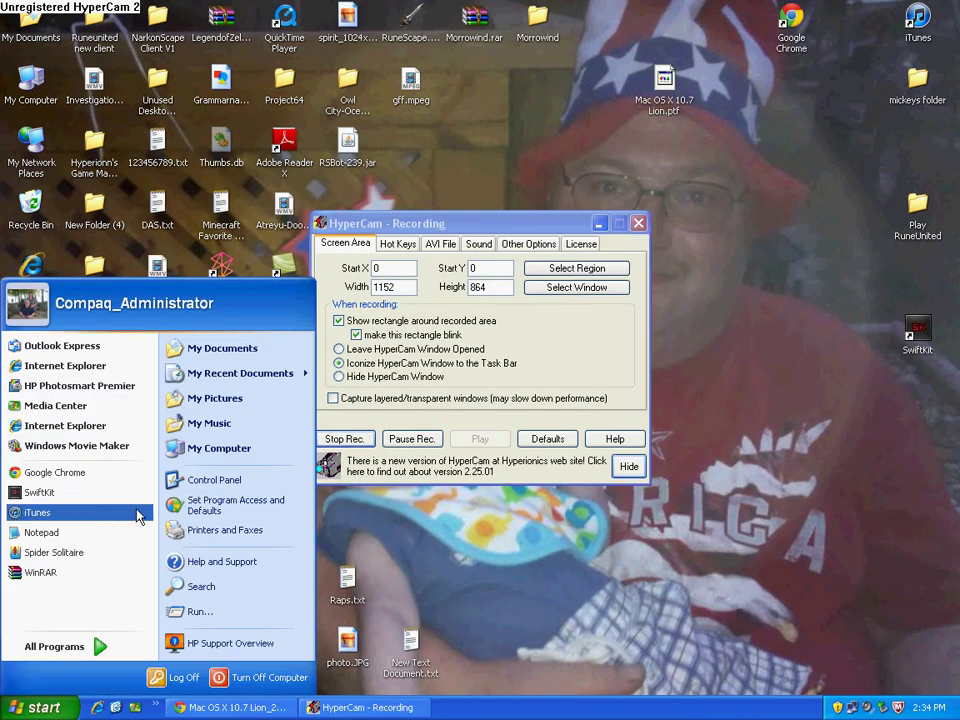
pyautogui.click(198, 455)
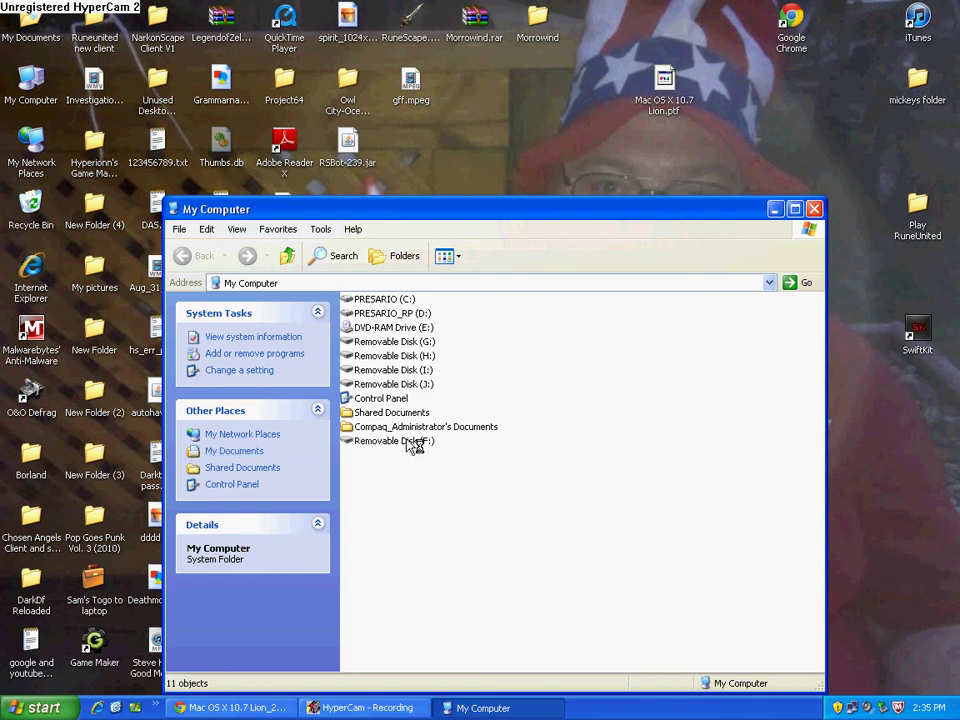
# Step: Open the F:\PSP\THEME folder on the Removable Disk (F:) memory stick
pyautogui.doubleClick(413, 443)
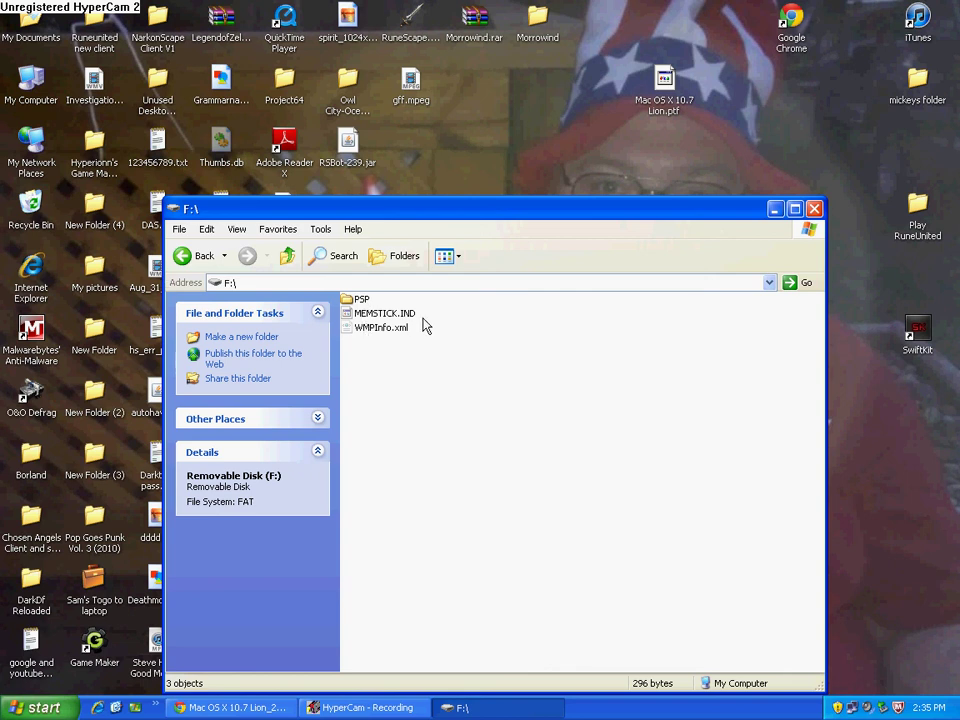
pyautogui.doubleClick(351, 302)
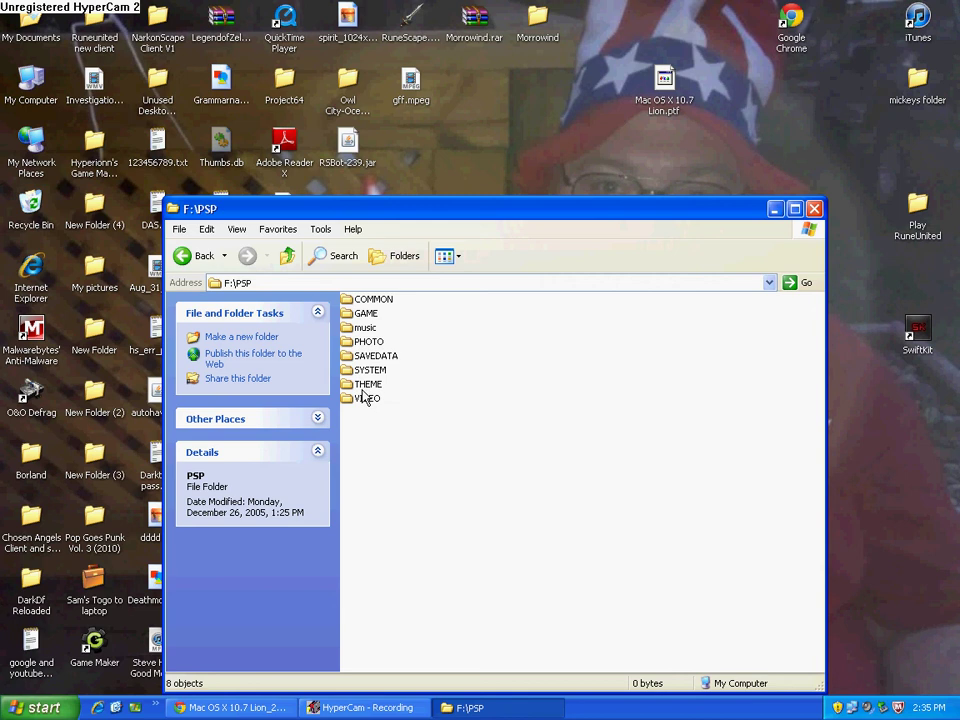
pyautogui.click(366, 387)
pyautogui.doubleClick(366, 385)
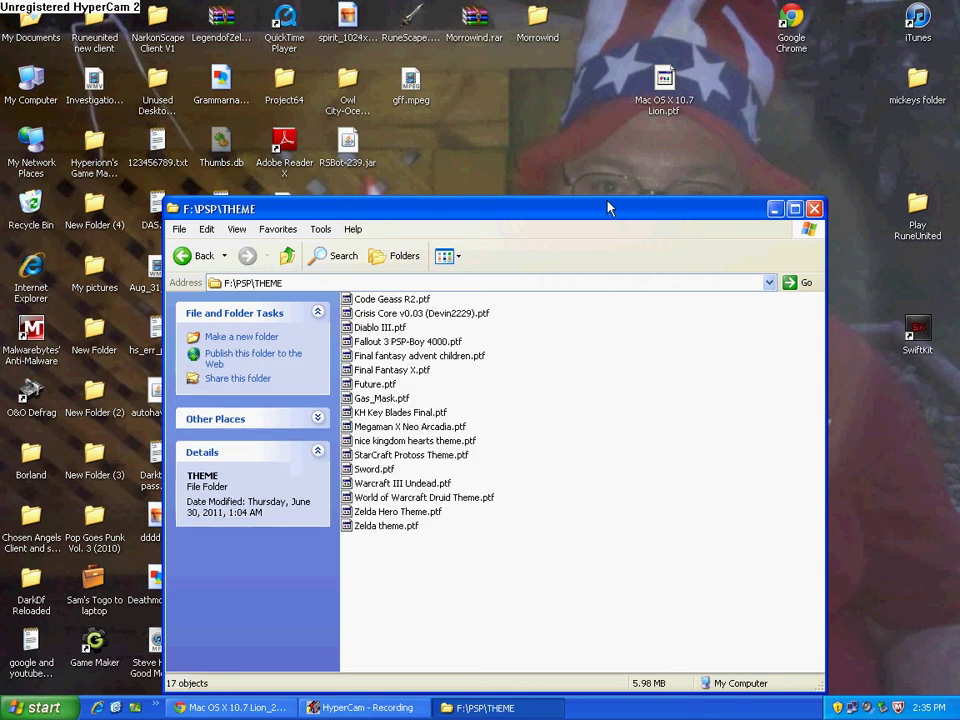
# Step: Copy Mac OS X 10.7 Lion.ptf from the desktop into THEME and close the window
pyautogui.moveTo(664, 100)
pyautogui.mouseDown()
pyautogui.moveTo(648, 125)
pyautogui.moveTo(598, 435)
pyautogui.mouseUp()
pyautogui.click(615, 468)
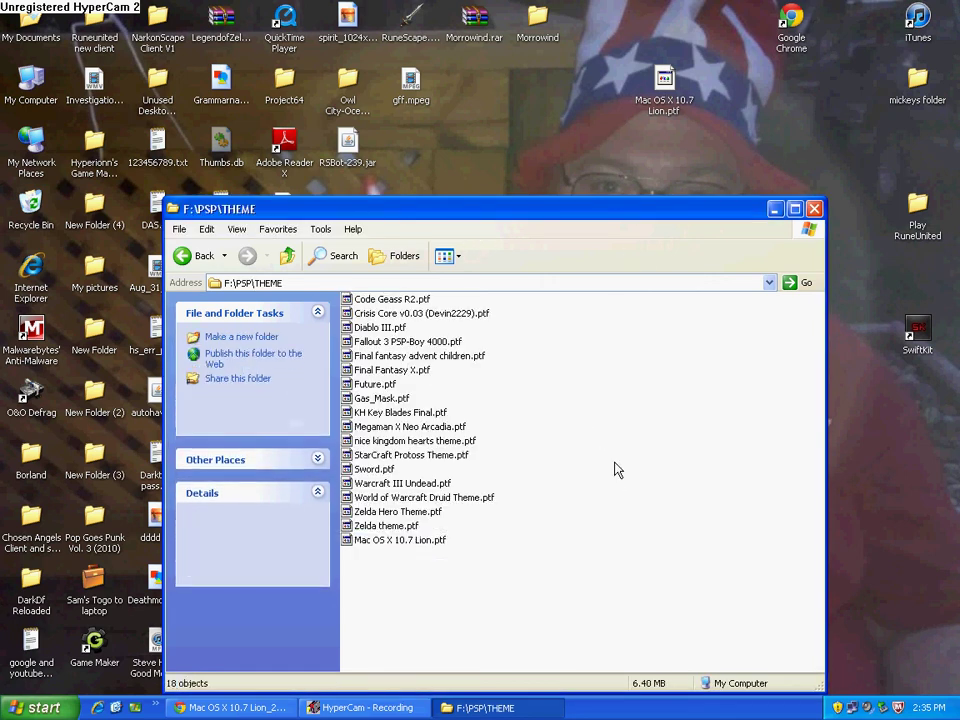
pyautogui.click(812, 209)
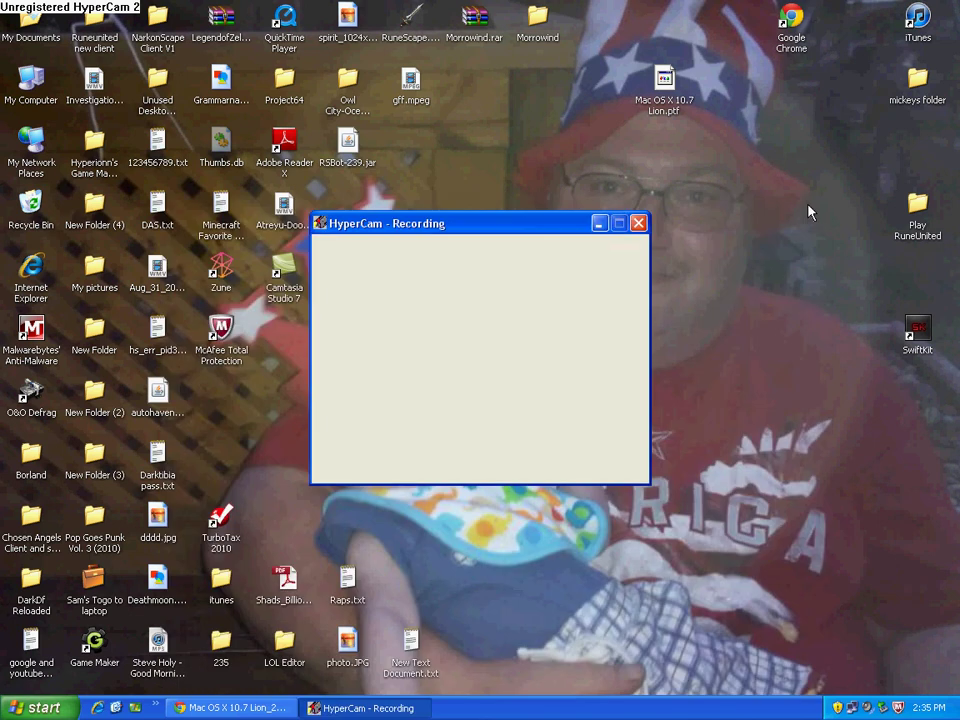